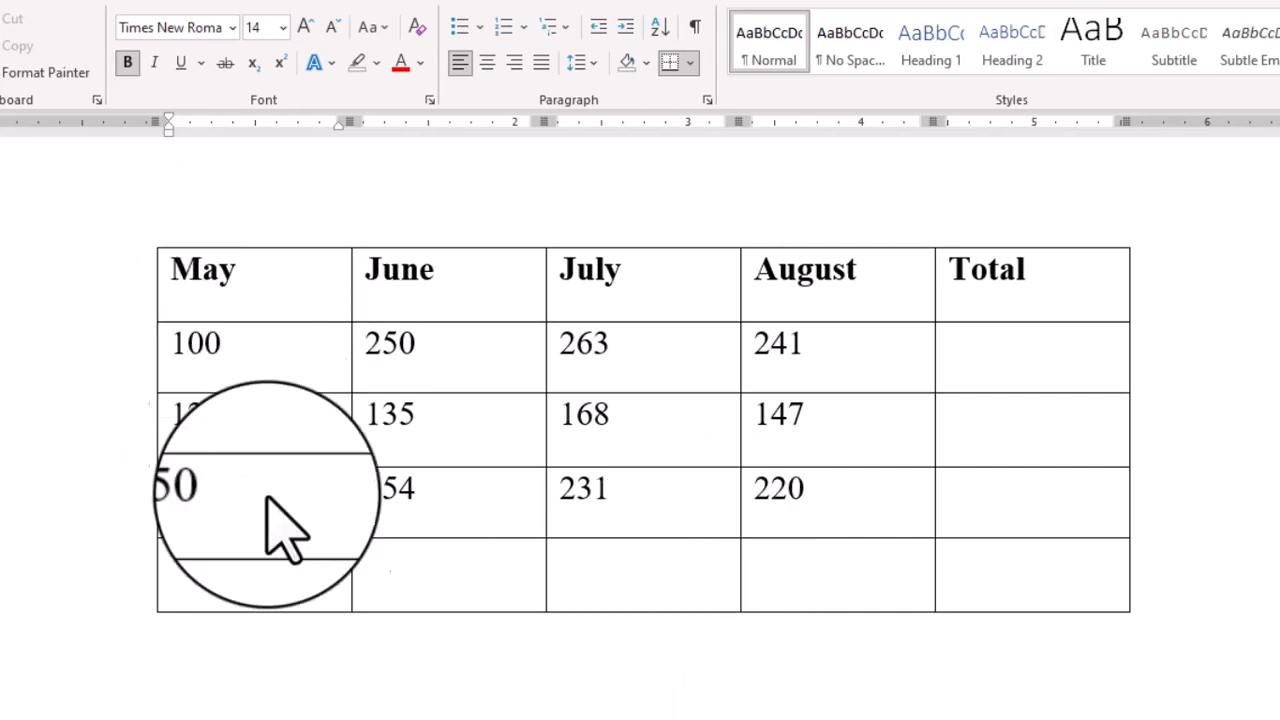
# Insert the formula =SUM(ABOVE) in the empty bottom cell of the May column
pyautogui.click(234, 568)
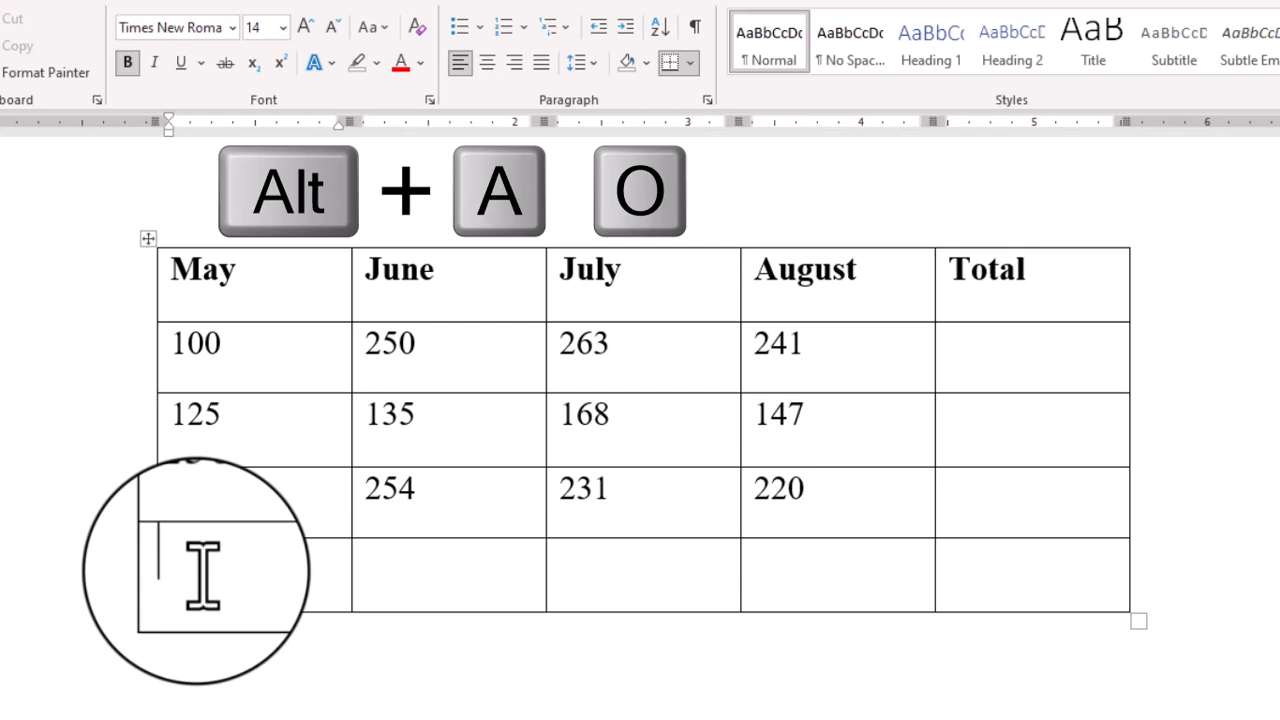
pyautogui.hotkey('alt', 'a')
pyautogui.press('o')
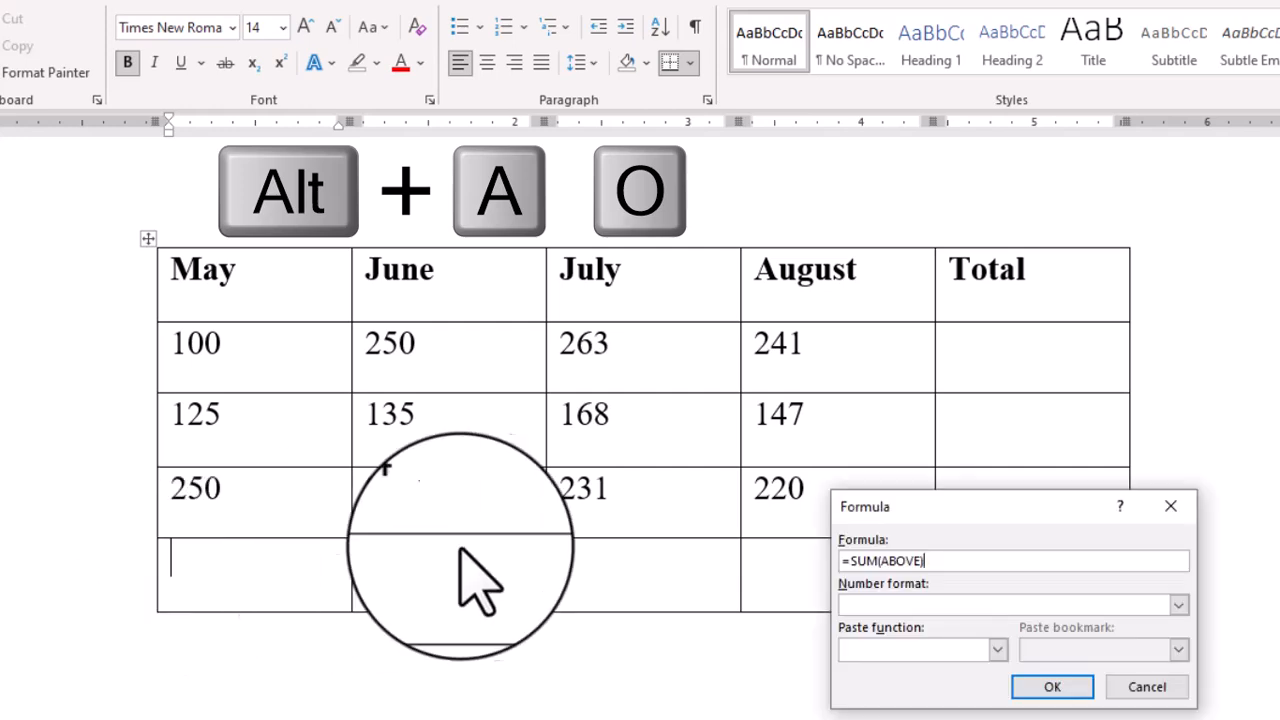
pyautogui.moveTo(939, 528); pyautogui.dragTo(675, 232)
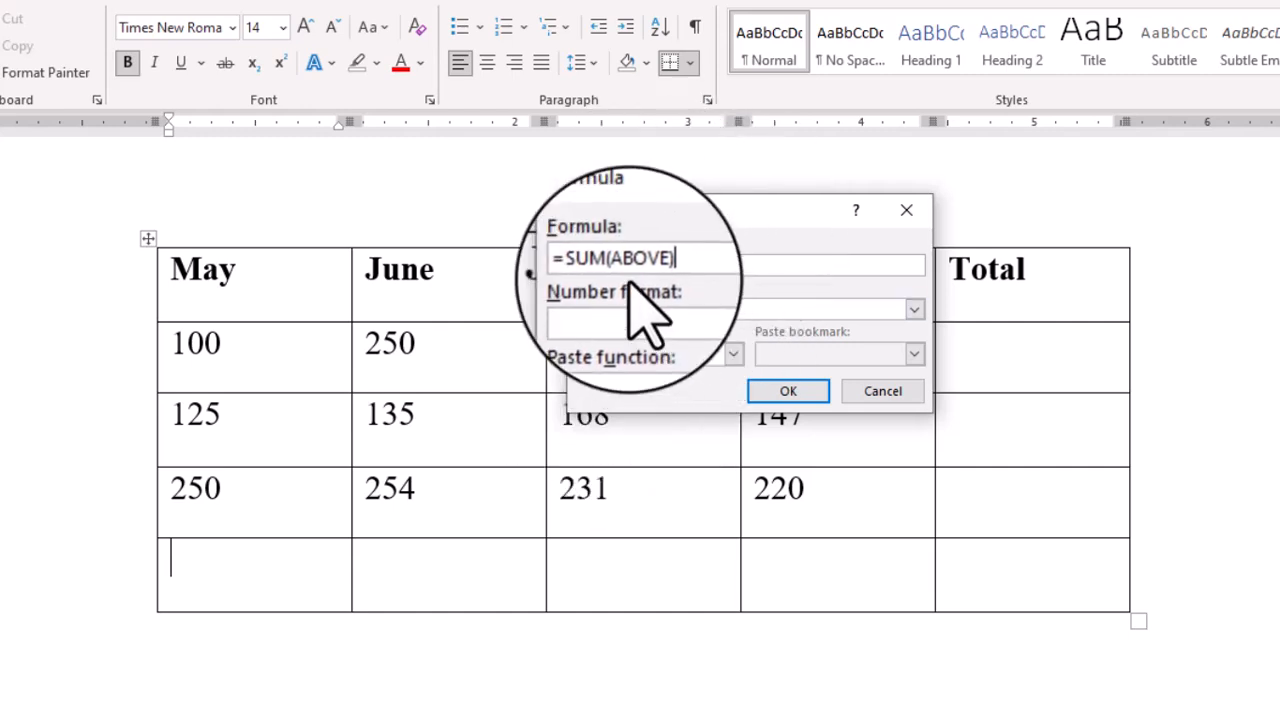
pyautogui.press('Return')
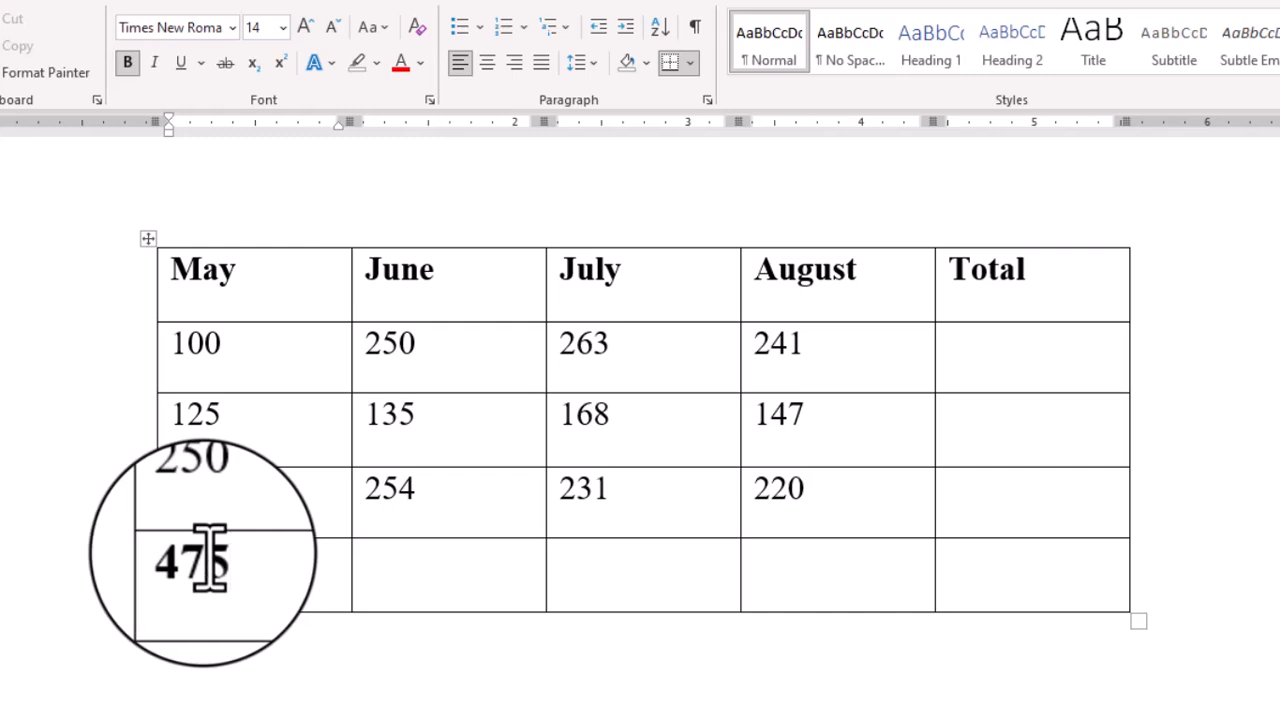
# Add up the June column with a =SUM(ABOVE) formula in its bottom cell
pyautogui.click(428, 577)
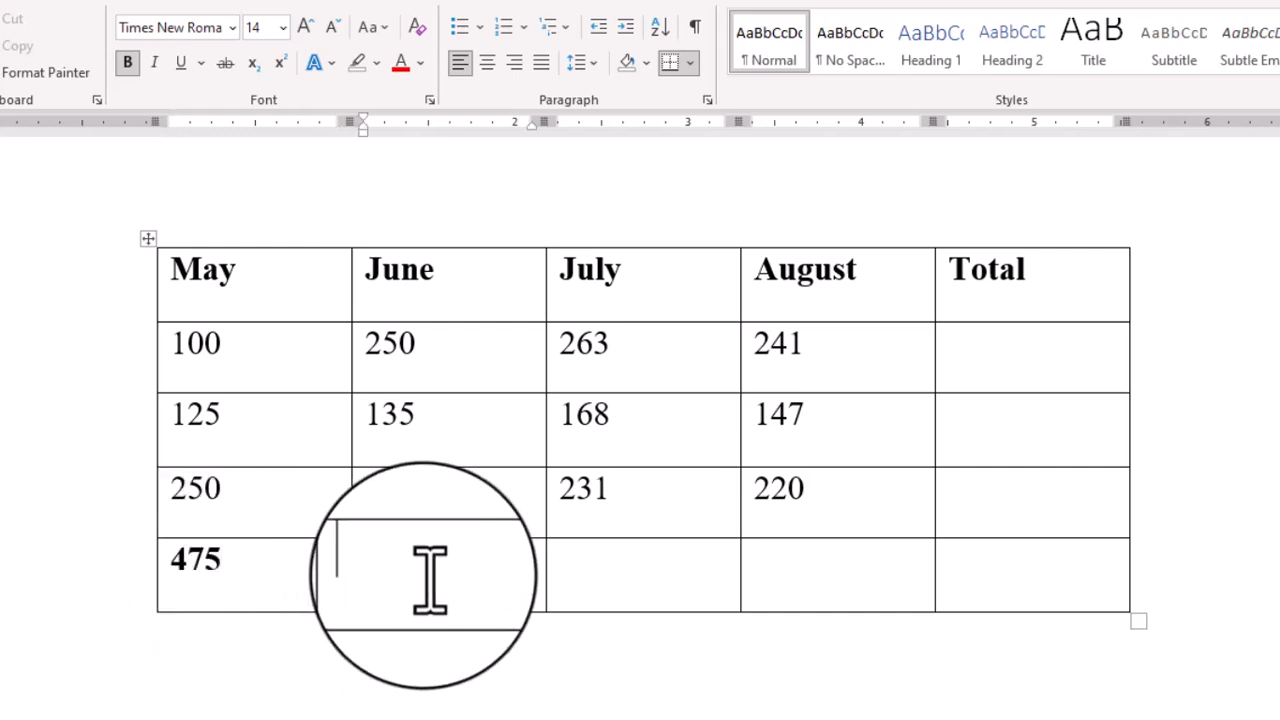
pyautogui.hotkey('alt', 'a')
pyautogui.press('o')
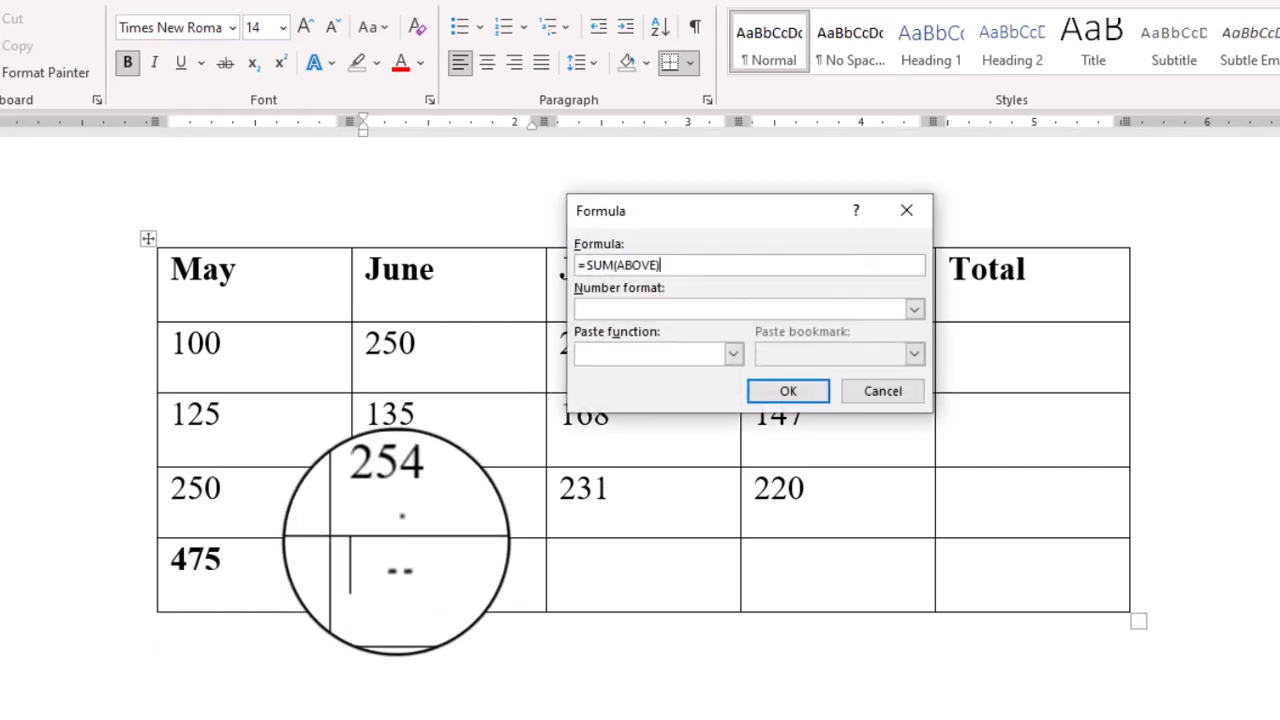
pyautogui.press('Return')
# Repeat the =SUM(ABOVE) formula in the bottom cells of the July and August columns
pyautogui.click(584, 580)
pyautogui.press('F4')
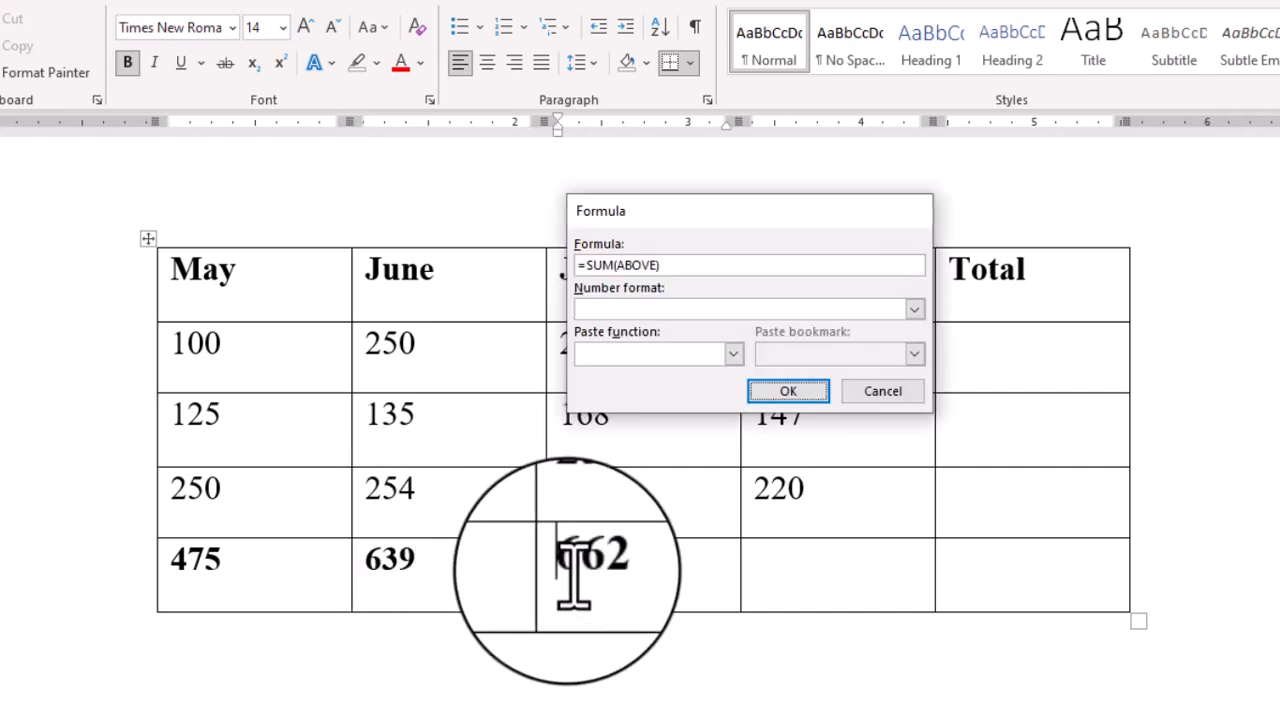
pyautogui.click(778, 560)
pyautogui.press('F4')
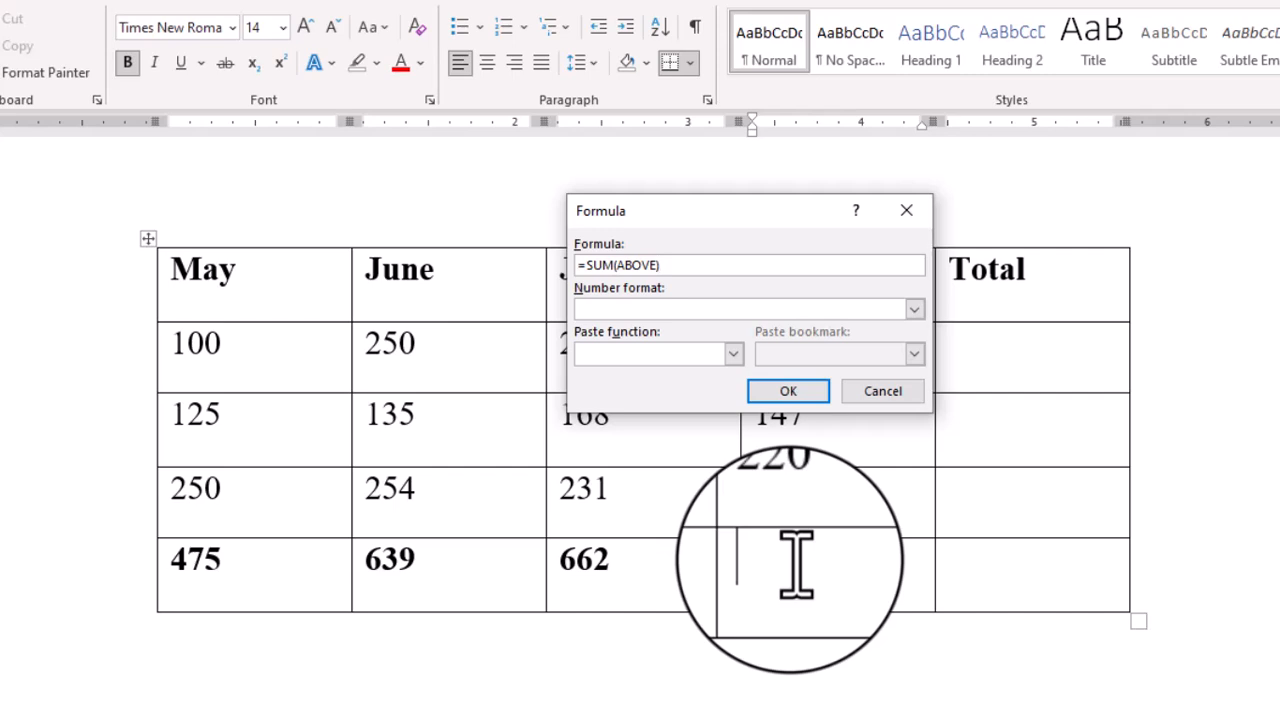
pyautogui.press('Return')
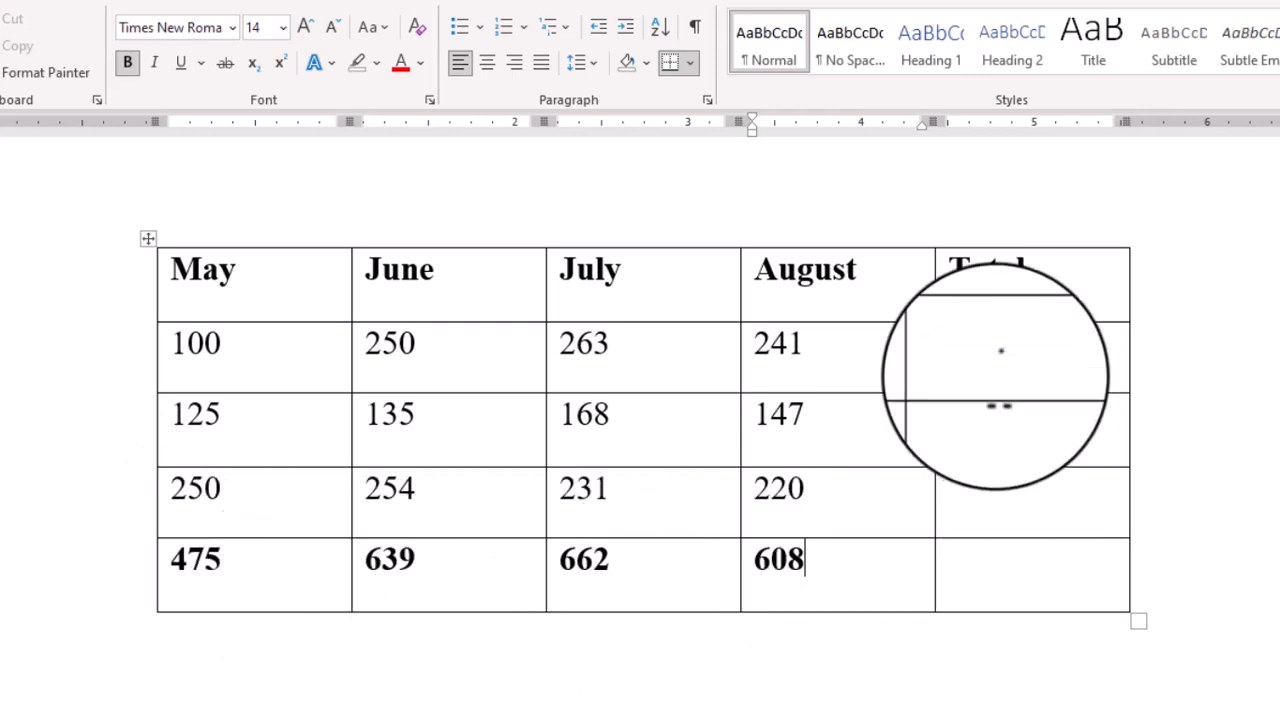
# Insert the formula =SUM(LEFT) in the Total cell of the first data row
pyautogui.click(1010, 352)
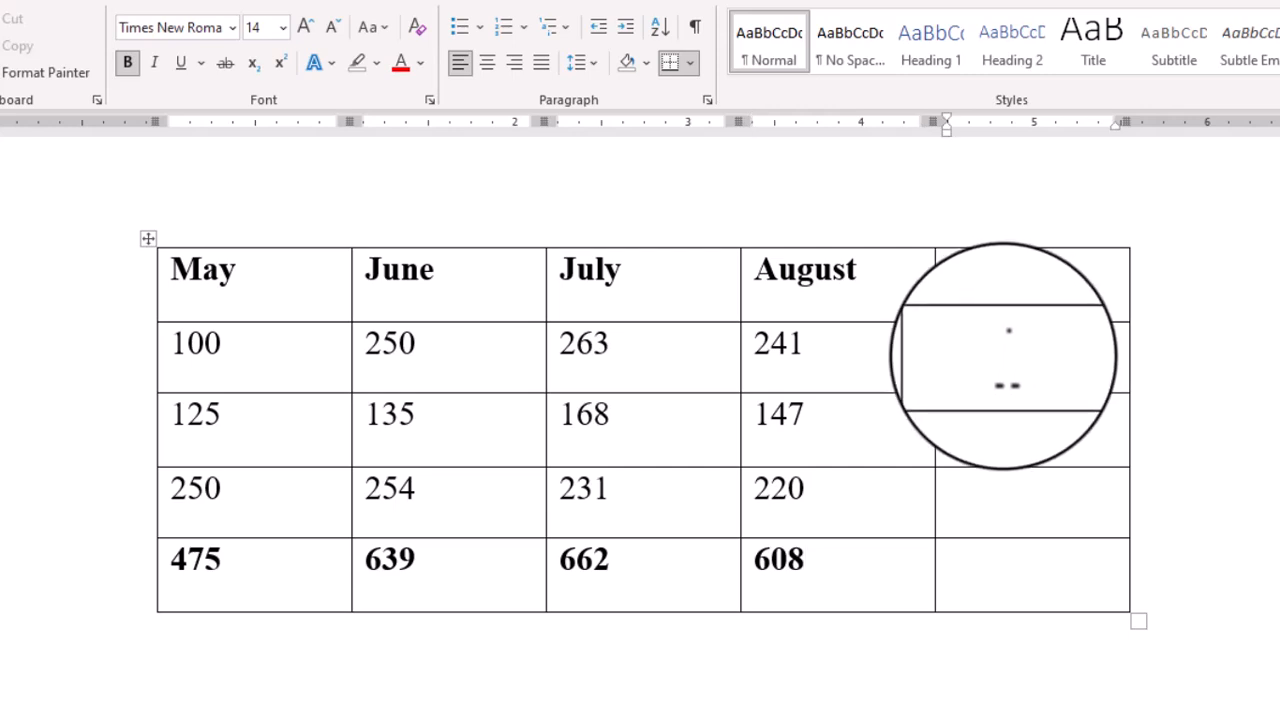
pyautogui.hotkey('alt', 'a')
pyautogui.press('o')
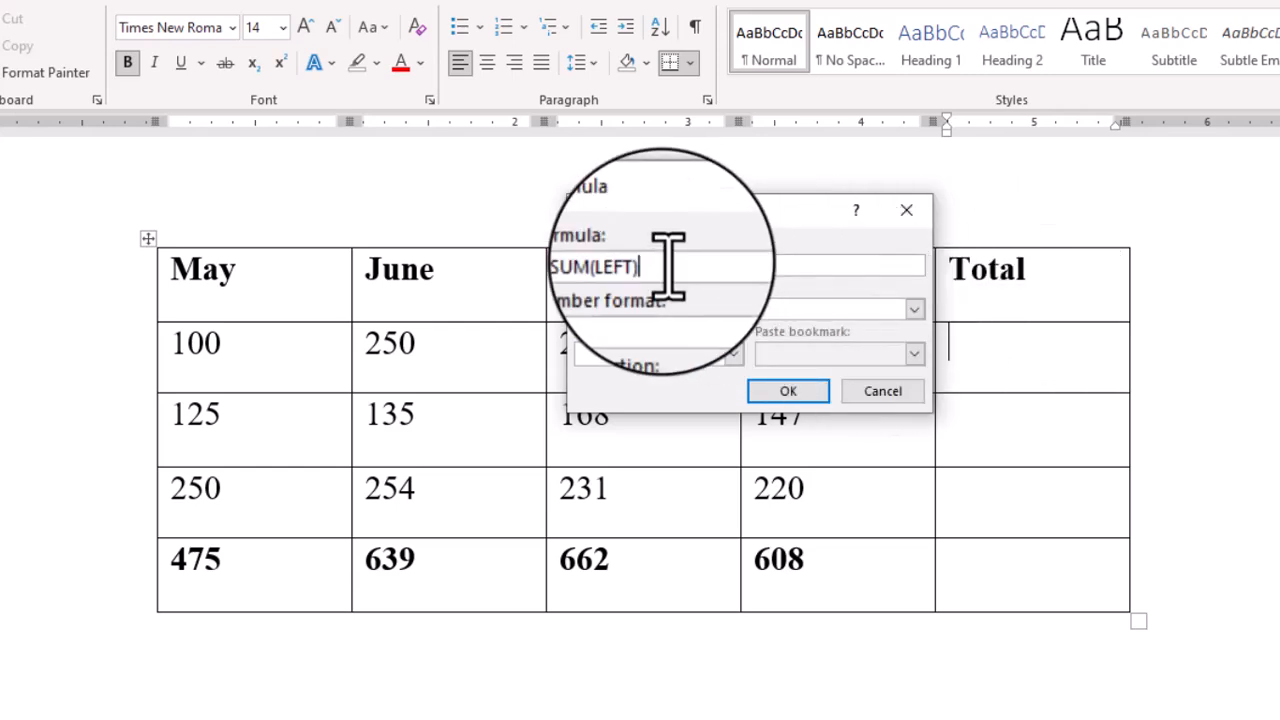
pyautogui.press('Return')
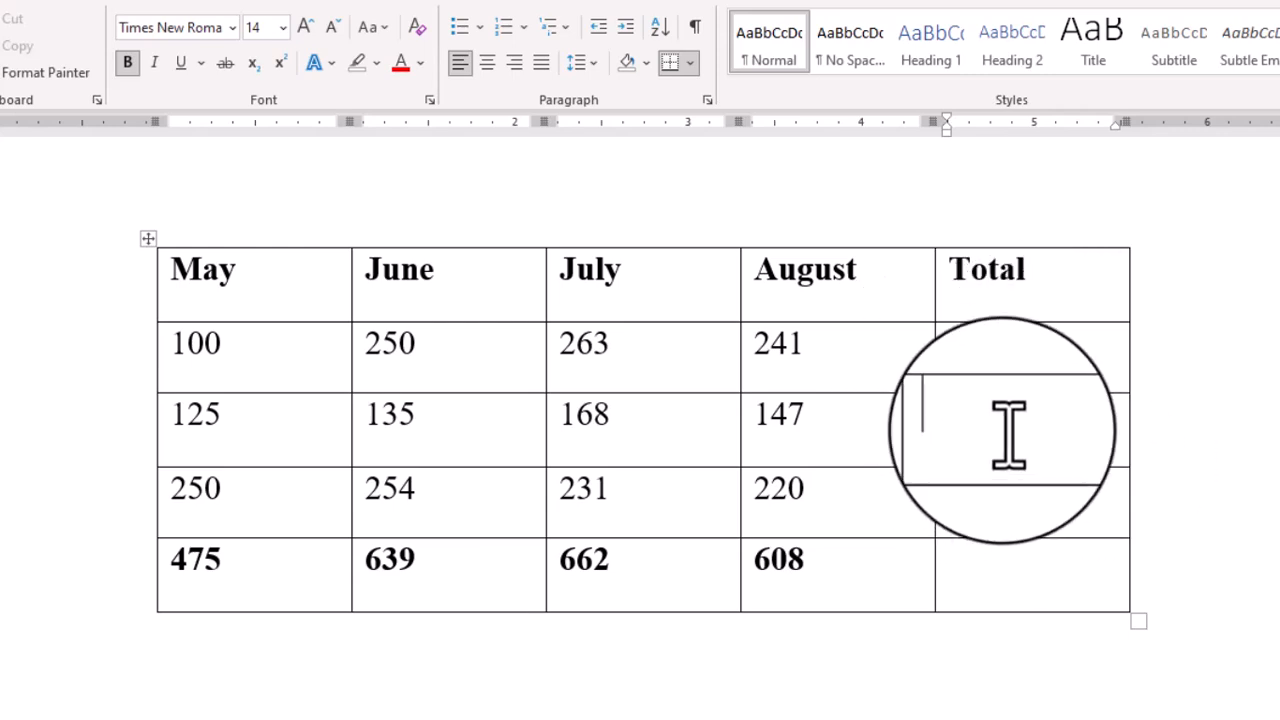
# Insert a formula in the second data row's Total cell, changing its argument from ABOVE to left
pyautogui.hotkey('alt', 'a')
pyautogui.press('o')
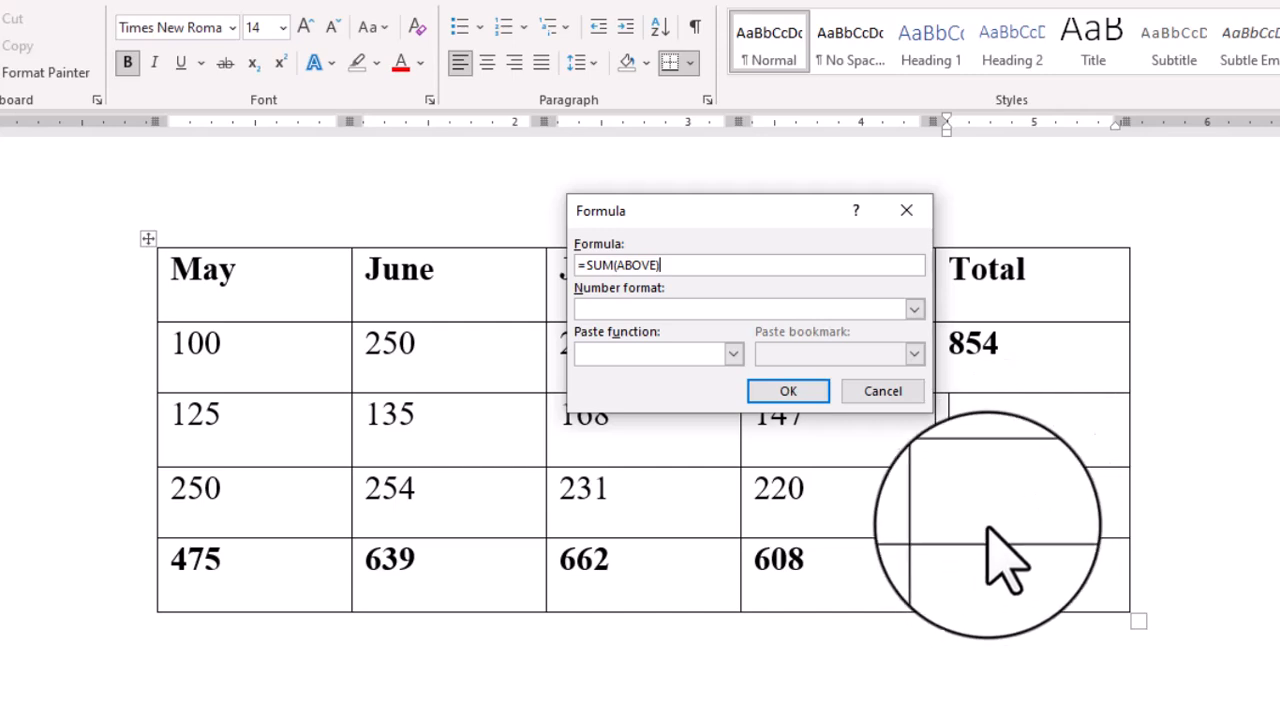
pyautogui.doubleClick(638, 265)
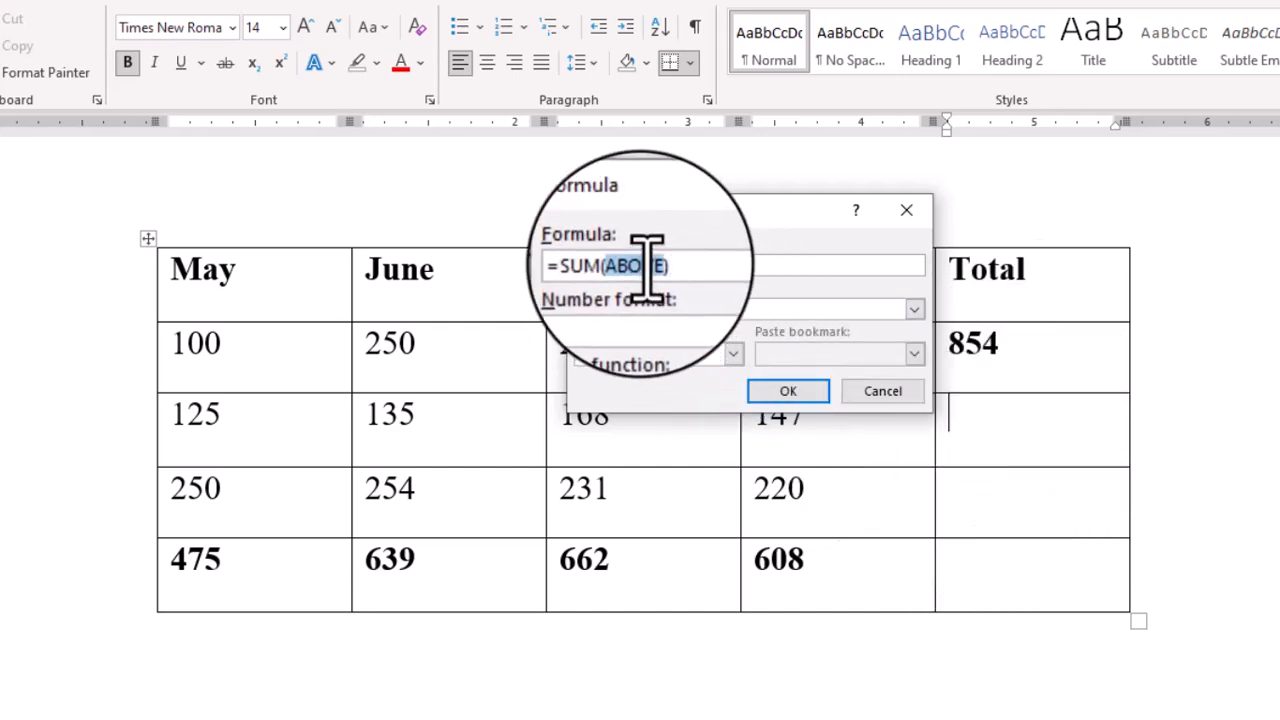
pyautogui.write('left')
pyautogui.press('Return')
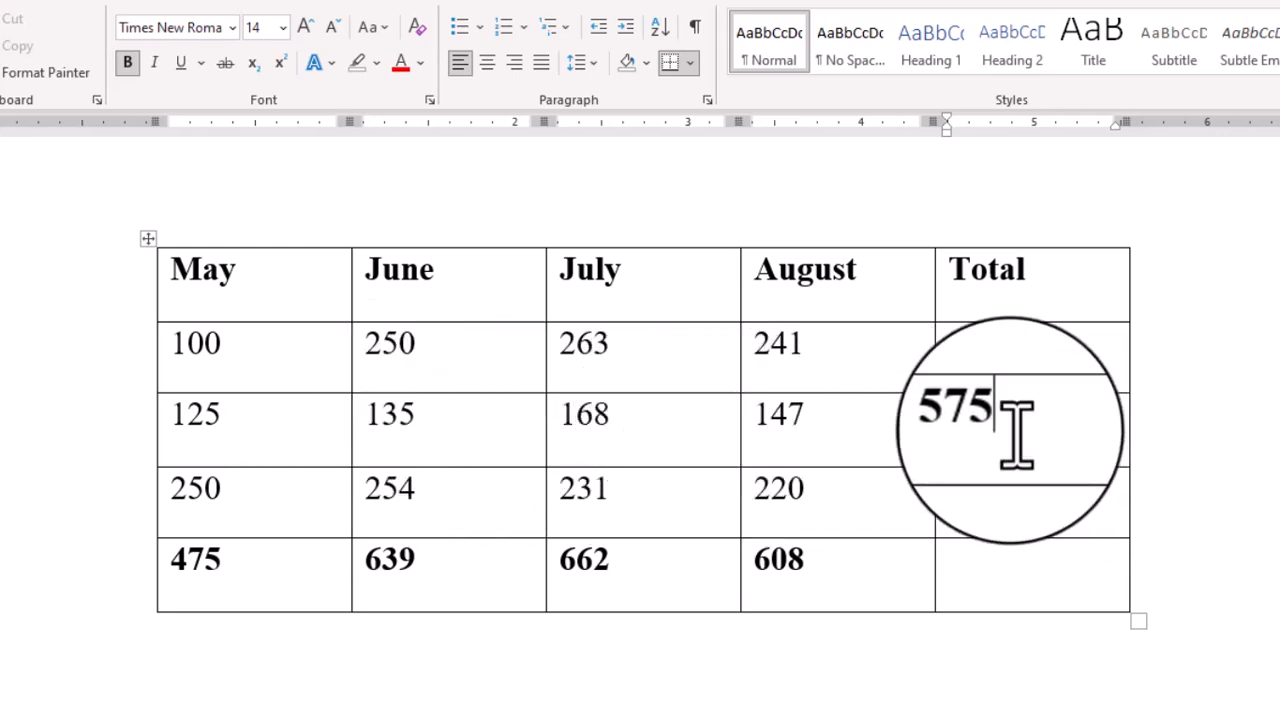
# Copy the second data row's total formula into the third row's Total cell and update the pasted field
pyautogui.click(994, 503)
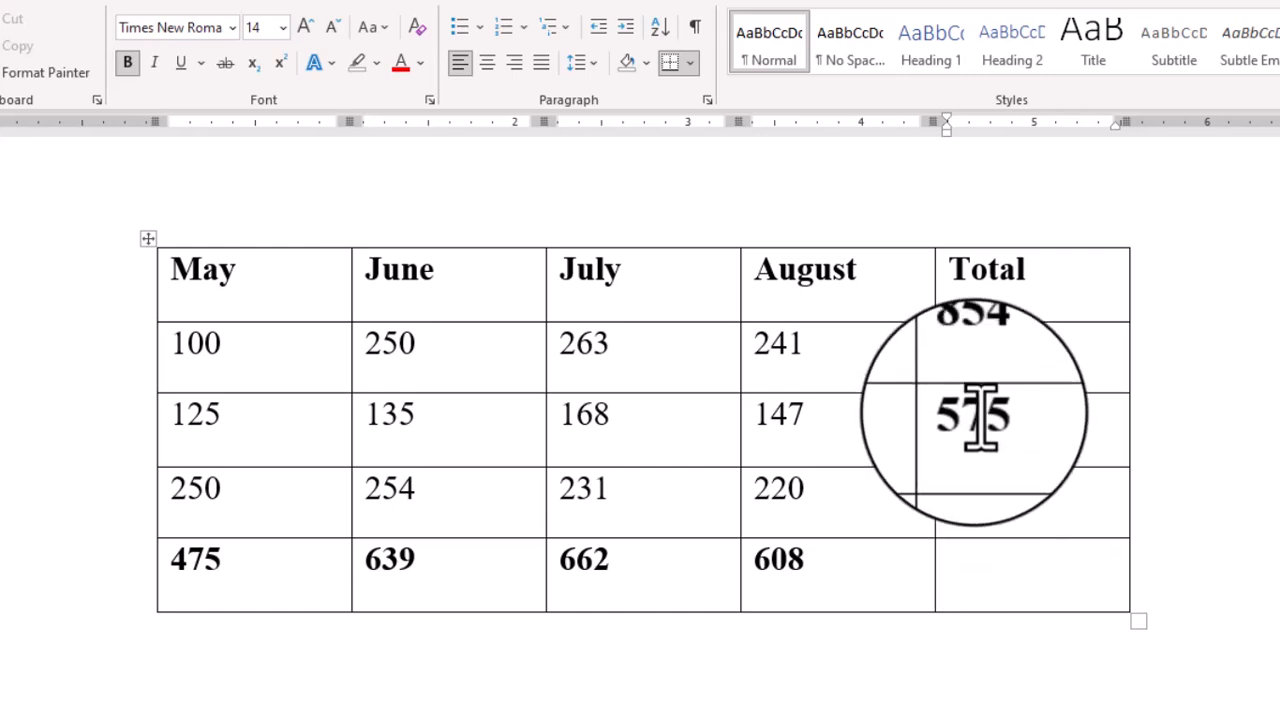
pyautogui.doubleClick(978, 414)
pyautogui.hotkey('ctrl', 'c')
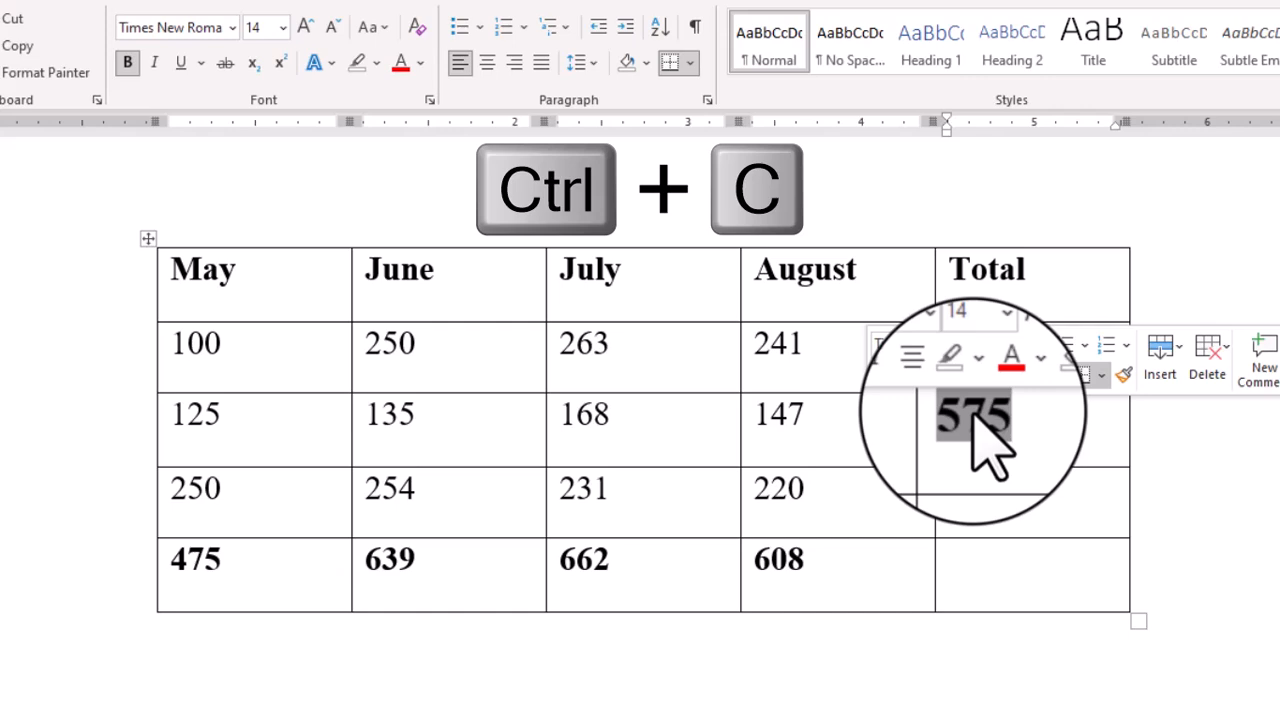
pyautogui.click(971, 503)
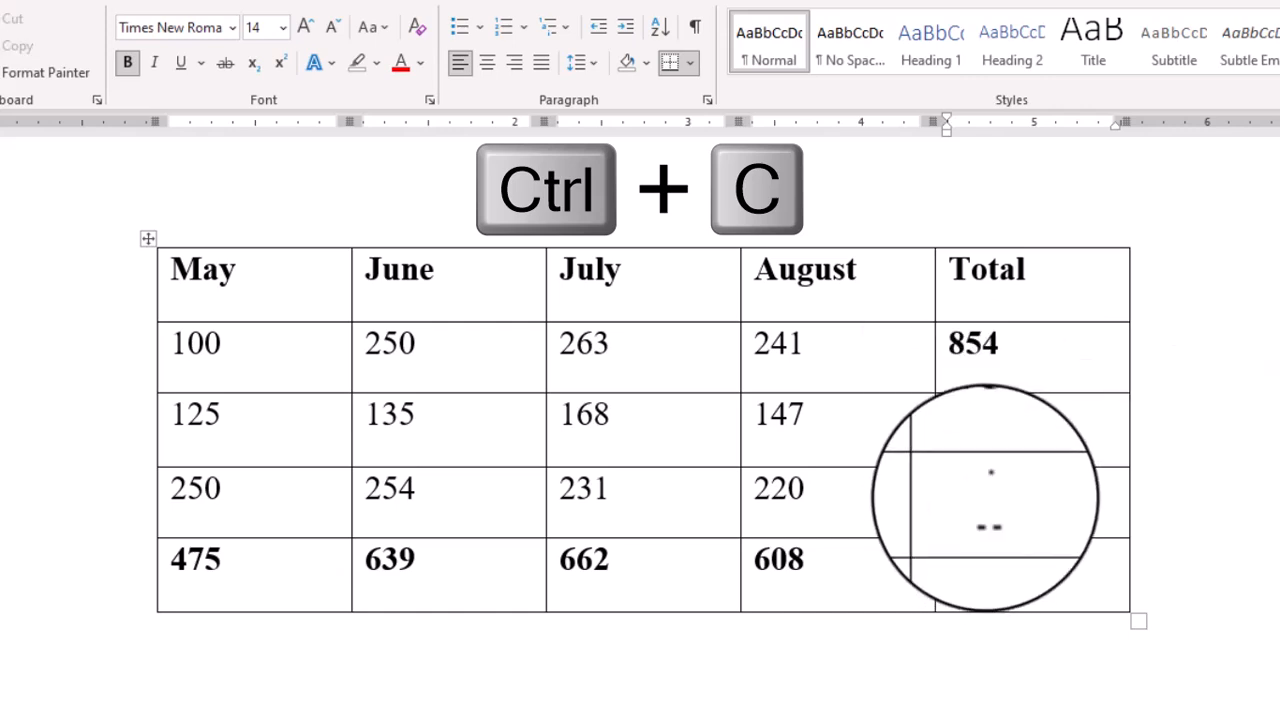
pyautogui.hotkey('ctrl', 'v')
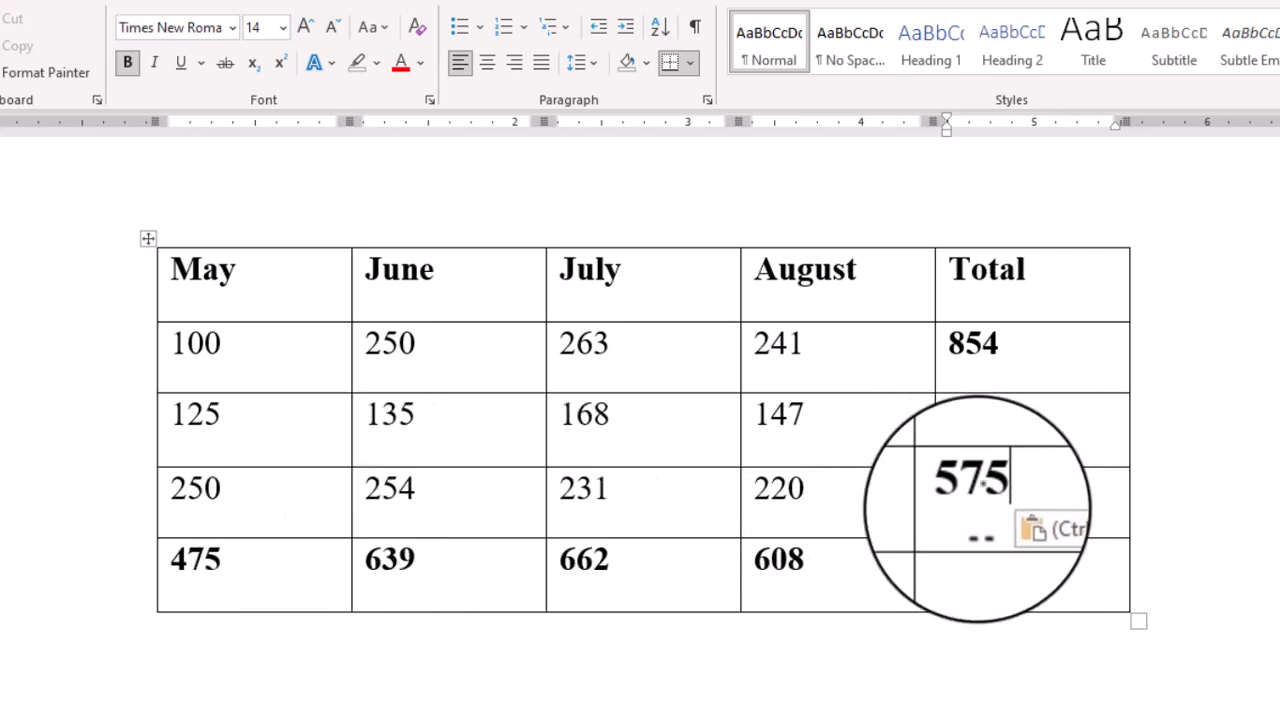
pyautogui.doubleClick(972, 490)
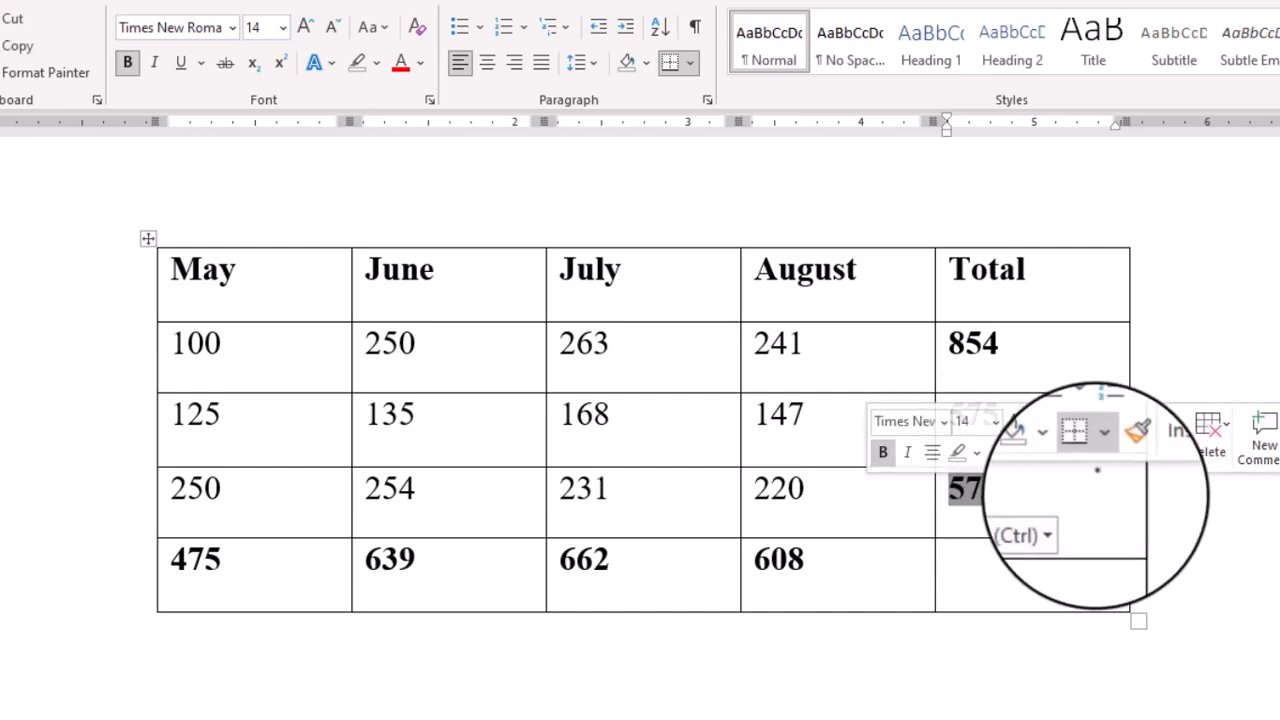
pyautogui.press('F9')
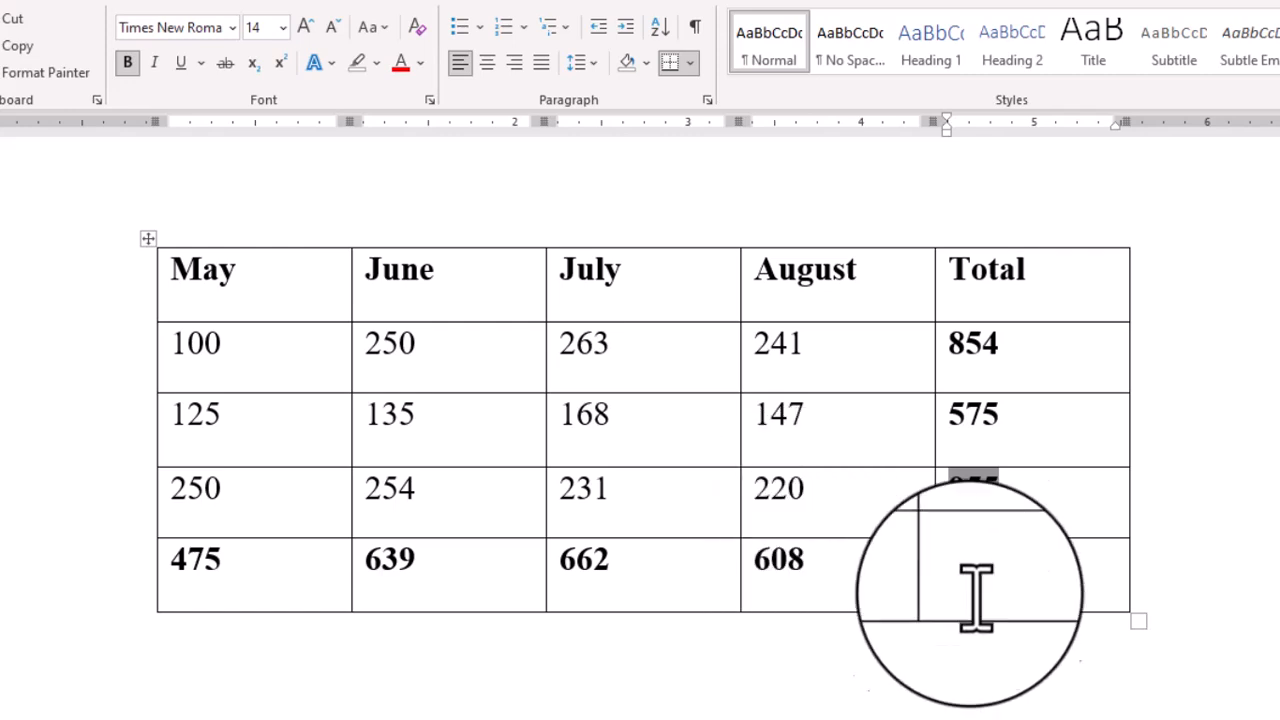
# Insert the formula =SUM(ABOVE) in the bottom cell of the Total column
pyautogui.click(1010, 577)
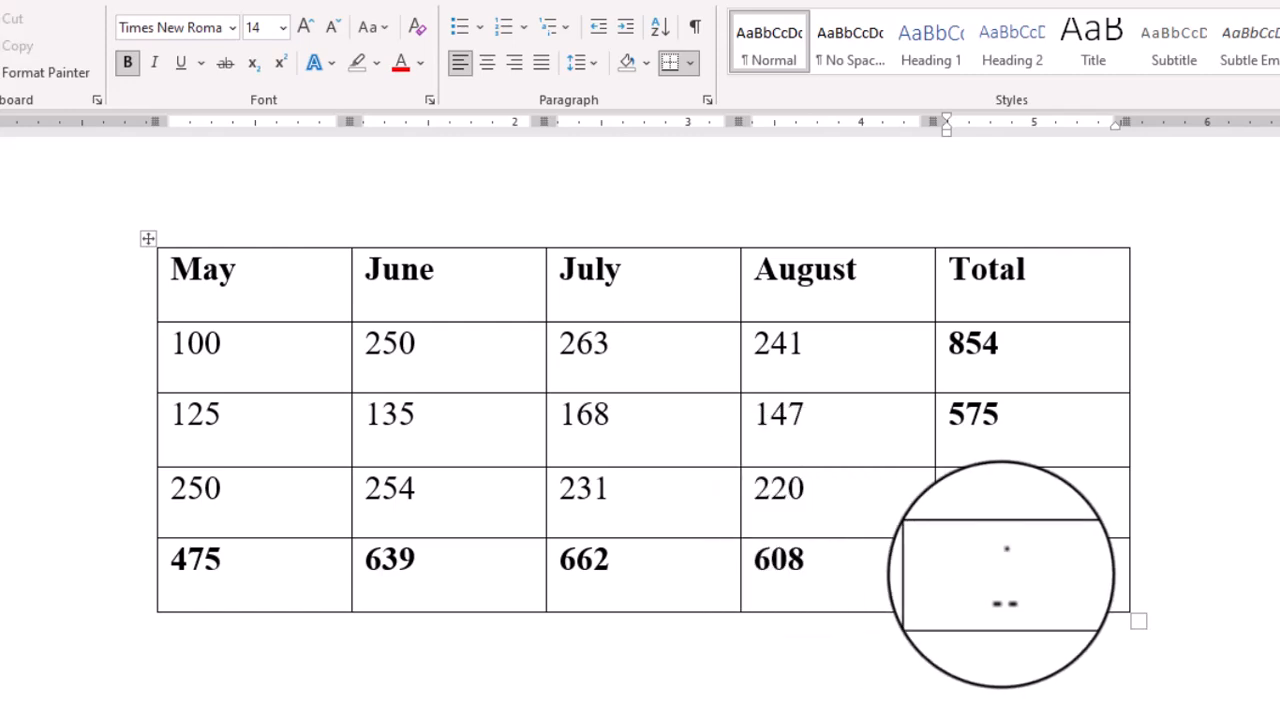
pyautogui.hotkey('alt', 'a')
pyautogui.press('o')
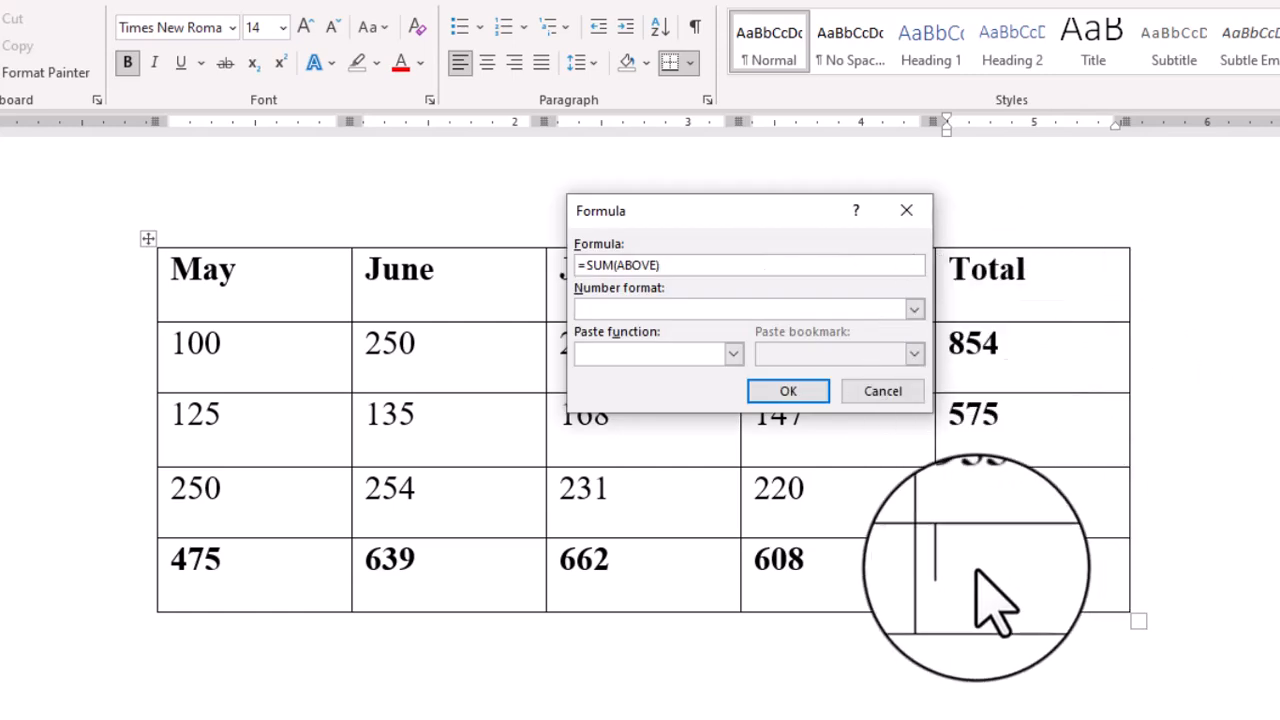
pyautogui.click(788, 391)
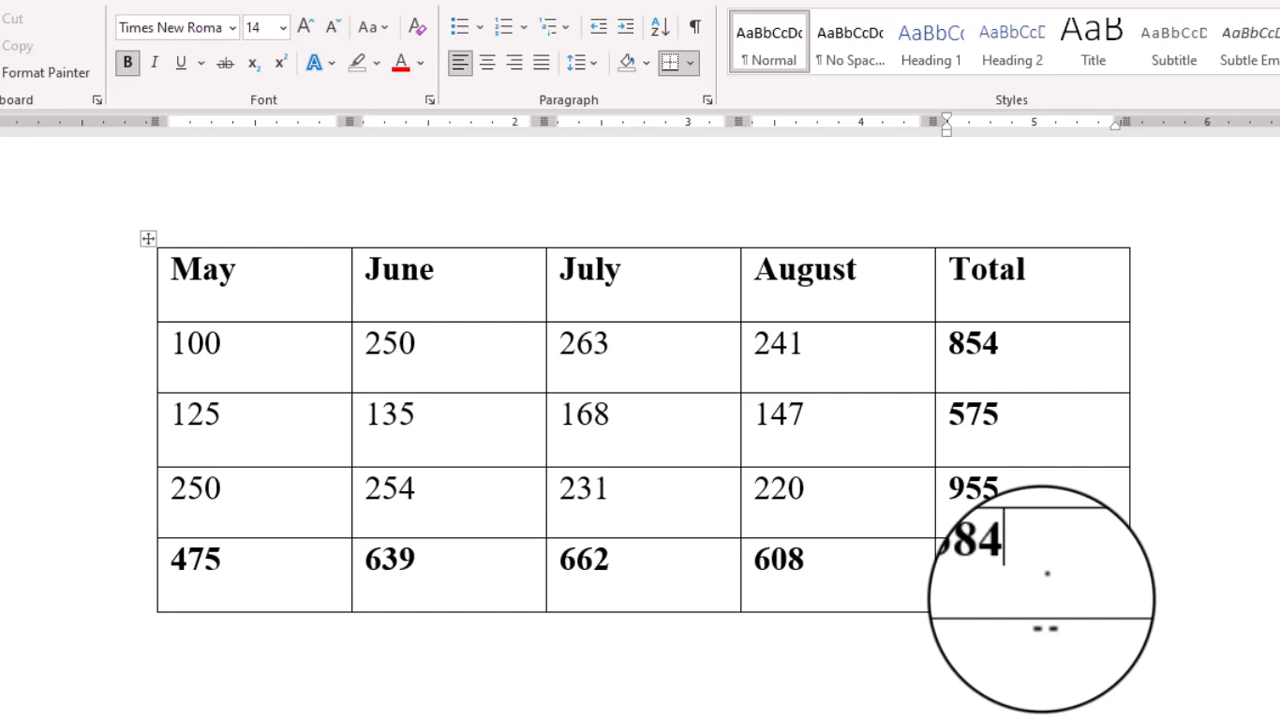
# Delete the grand total in the Total column's bottom cell and insert the formula =SUM(left) instead
pyautogui.moveTo(1043, 572); pyautogui.dragTo(958, 570)
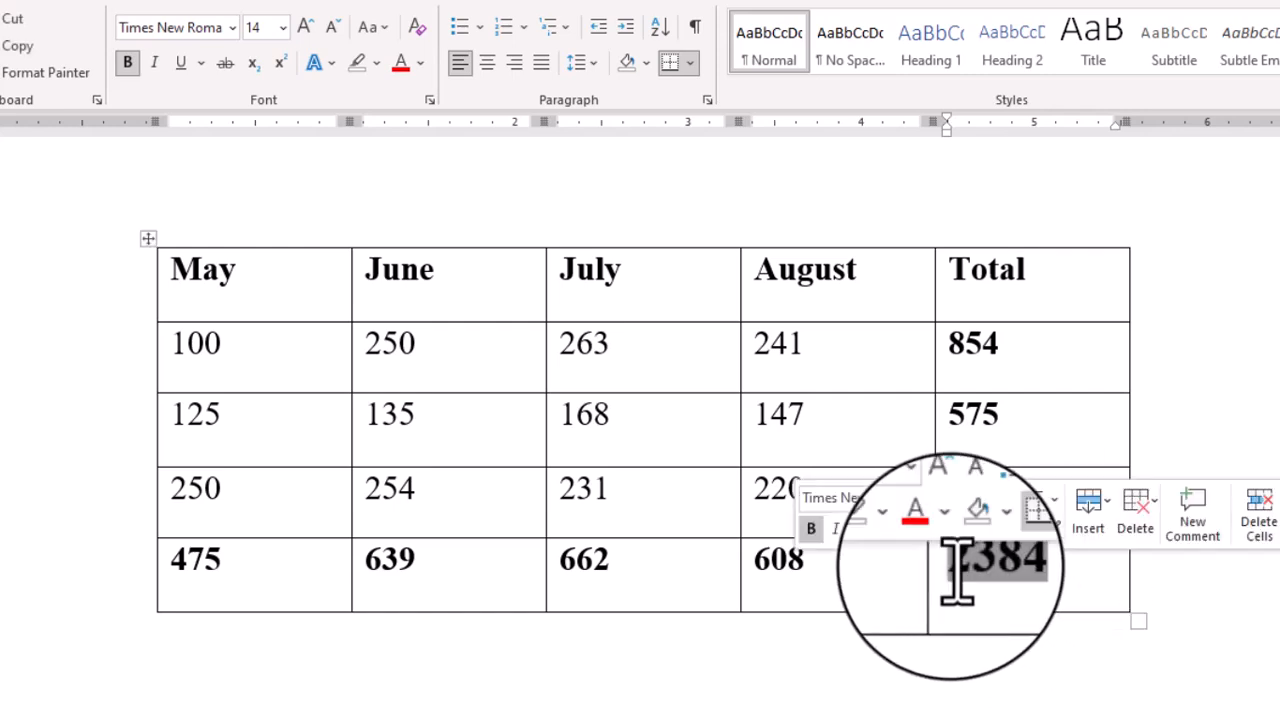
pyautogui.press('Delete')
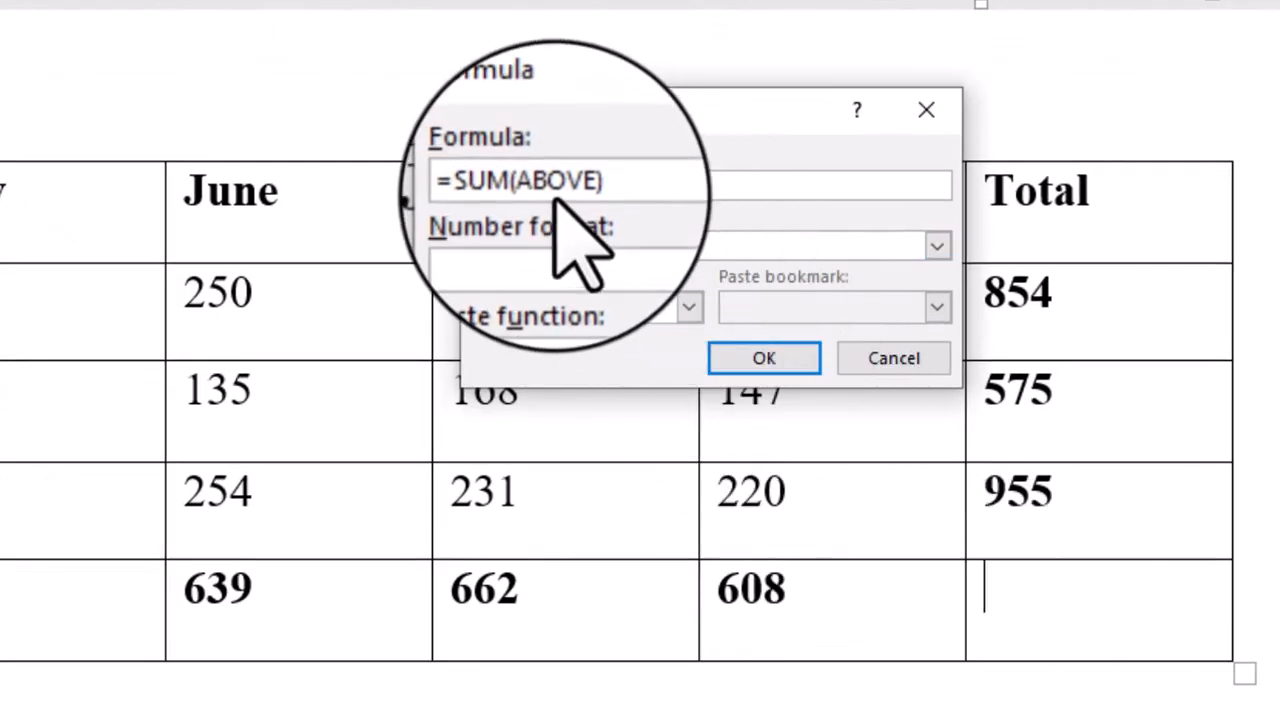
pyautogui.doubleClick(560, 186)
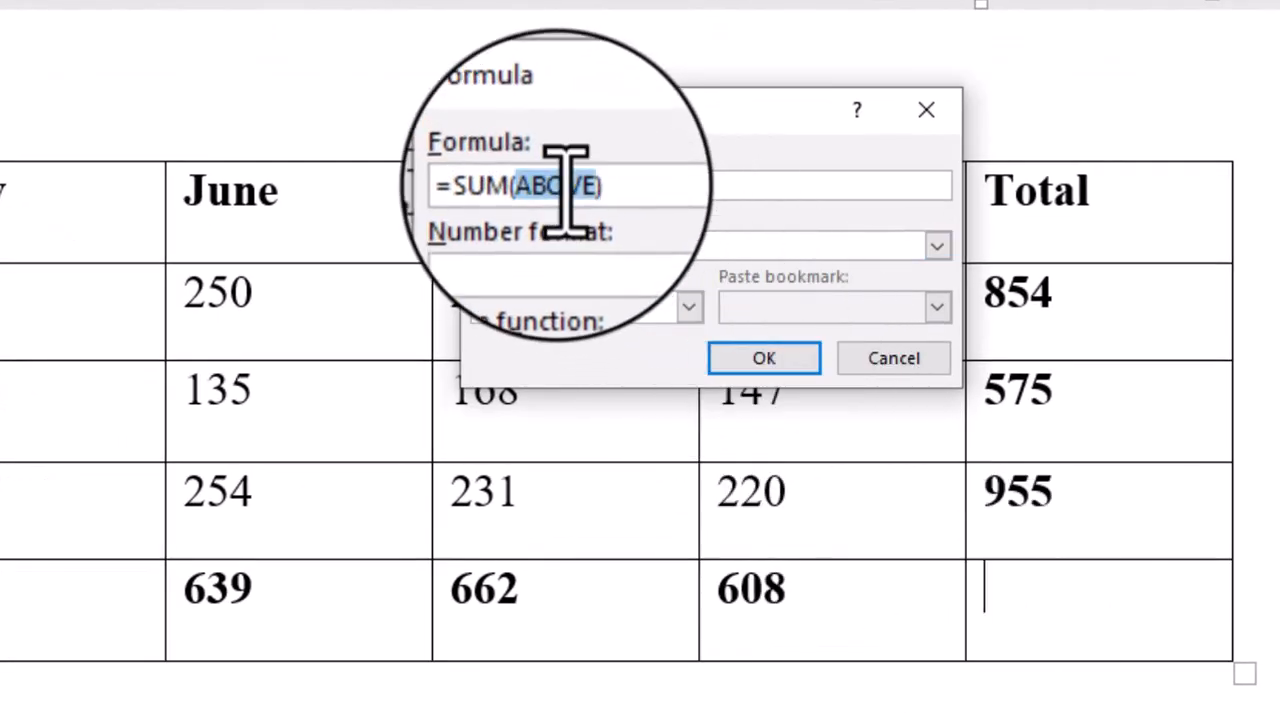
pyautogui.write('left')
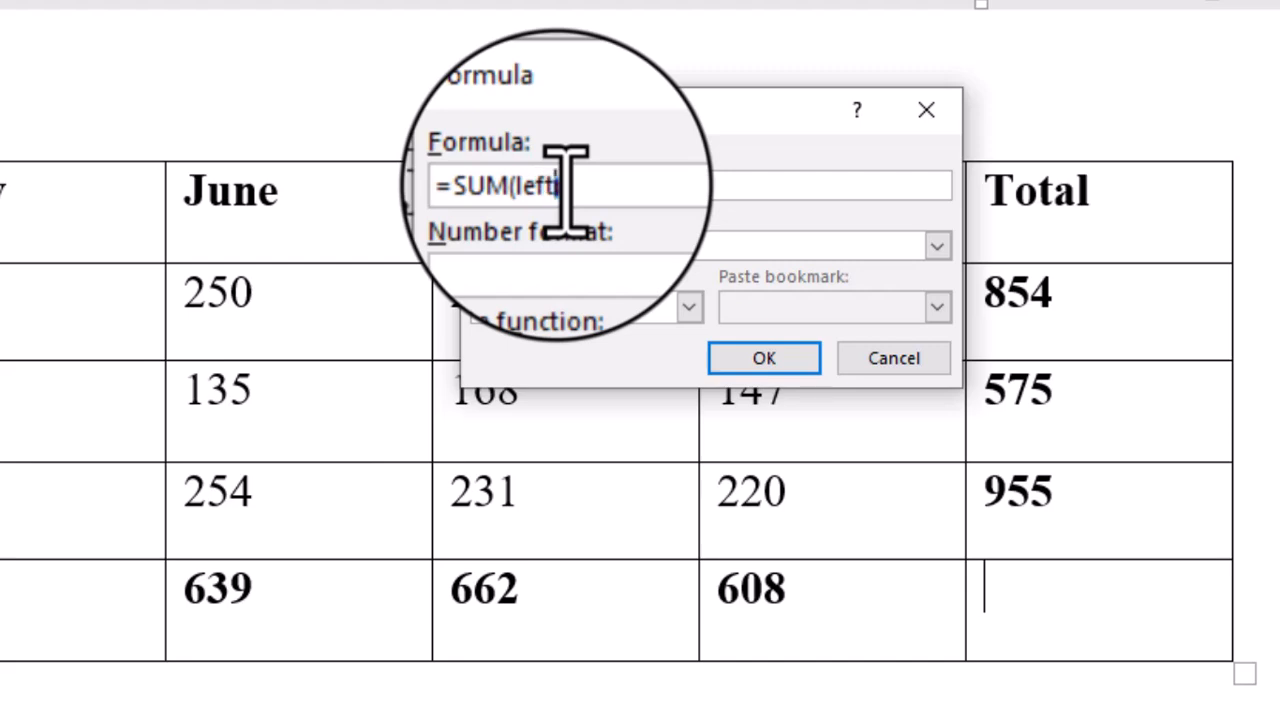
pyautogui.write(')')
pyautogui.press('Return')
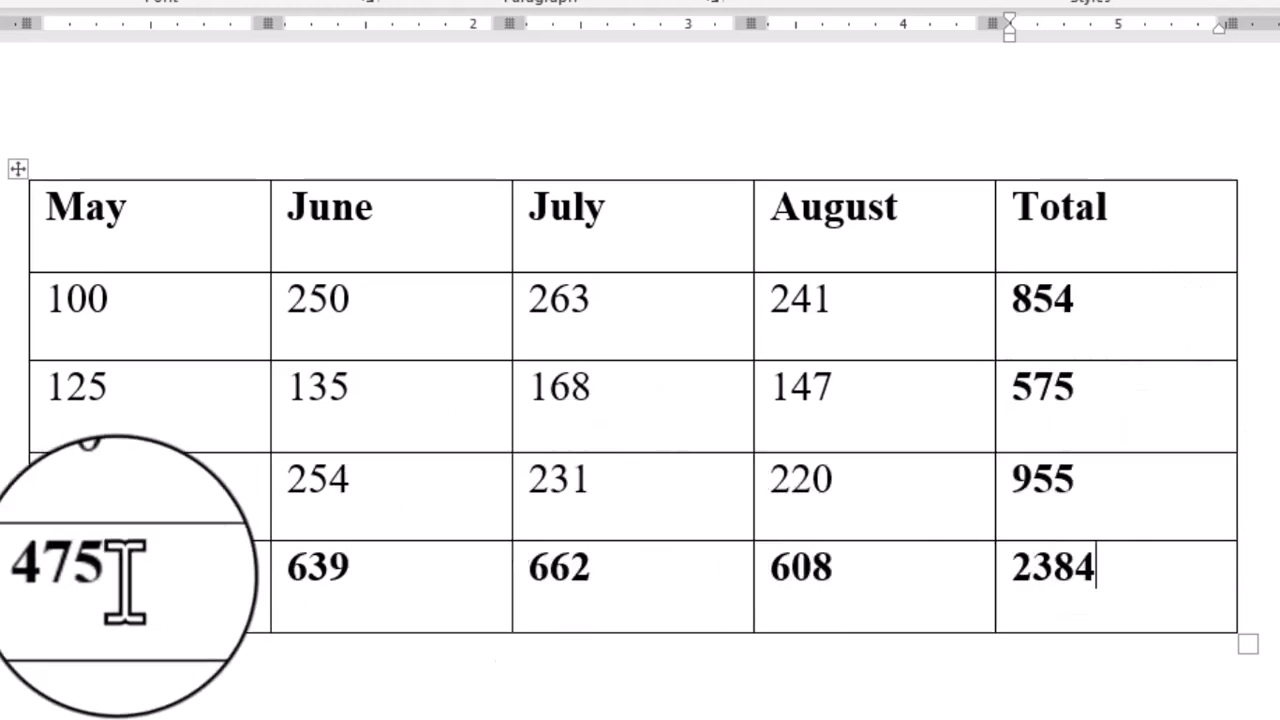
pyautogui.click(1096, 567)
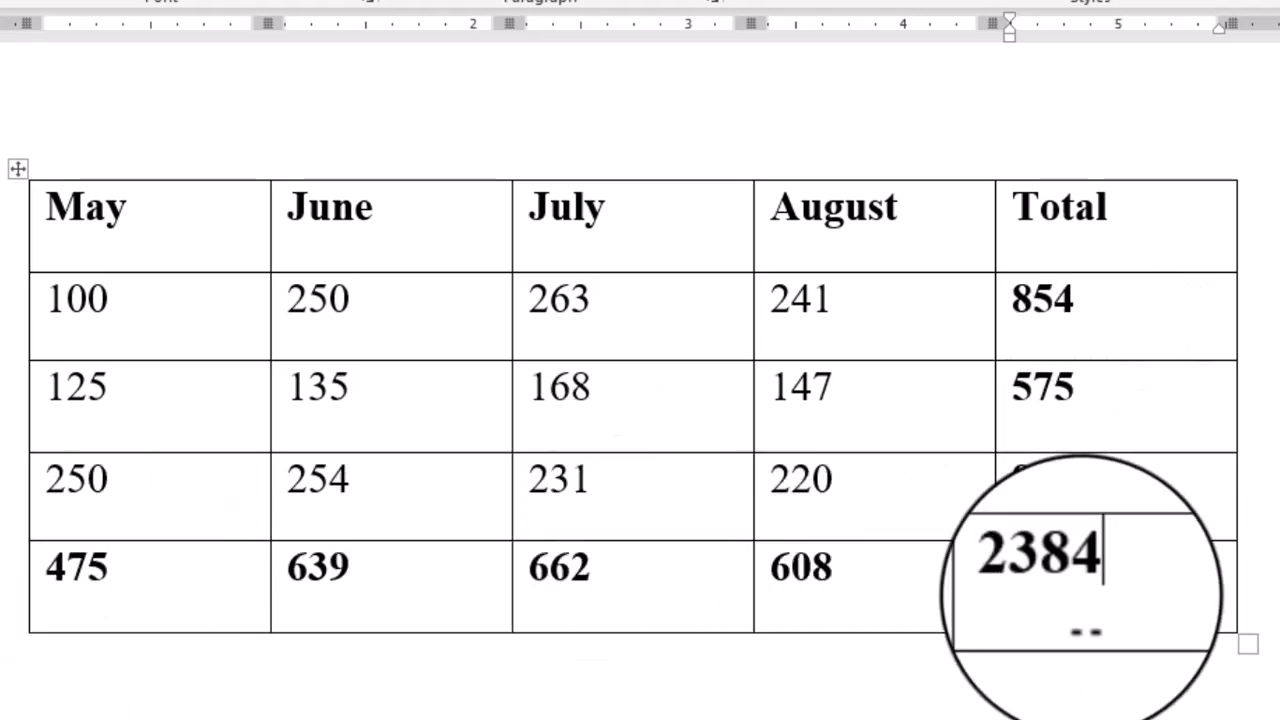